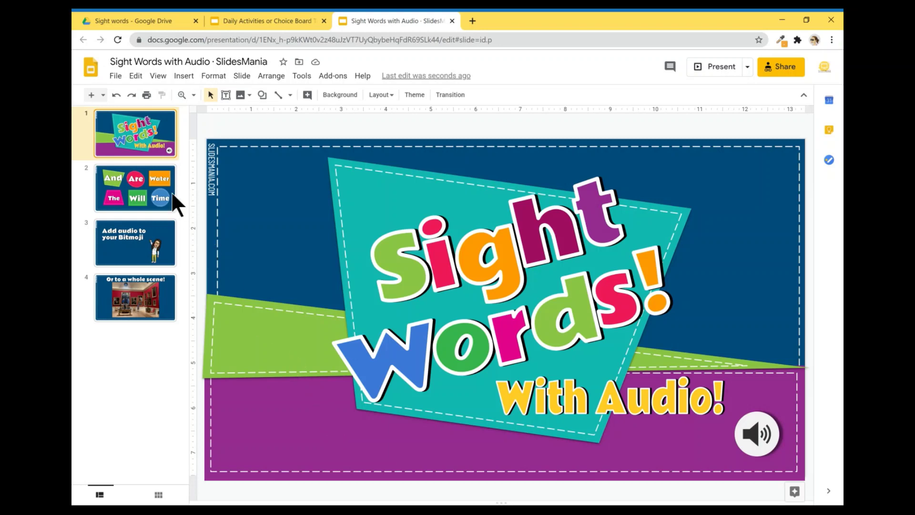
# Open the six-sight-word slide in Sight Words with Audio after checking the choice board deck.
pyautogui.click(265, 22)
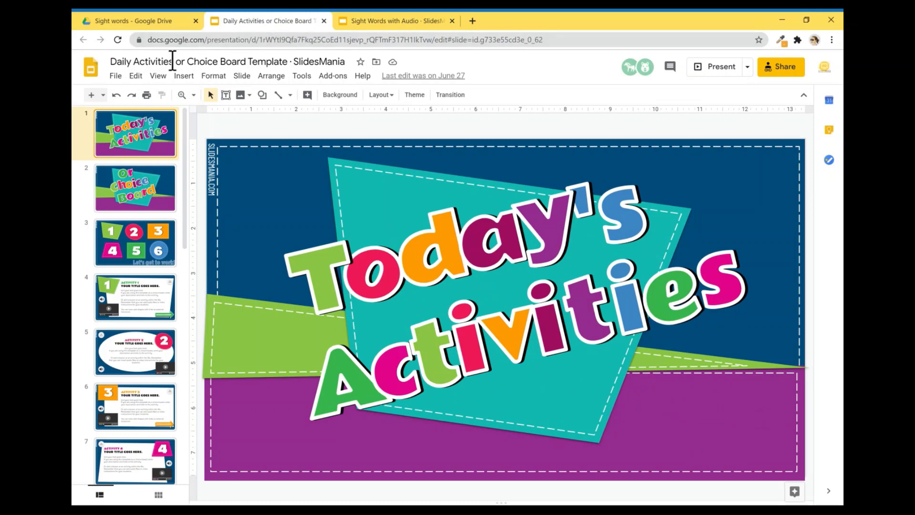
pyautogui.click(392, 19)
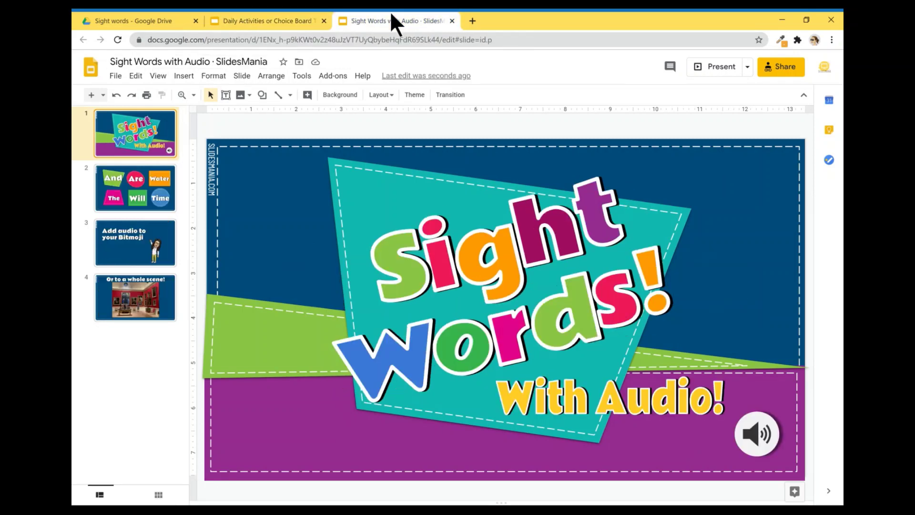
pyautogui.click(132, 194)
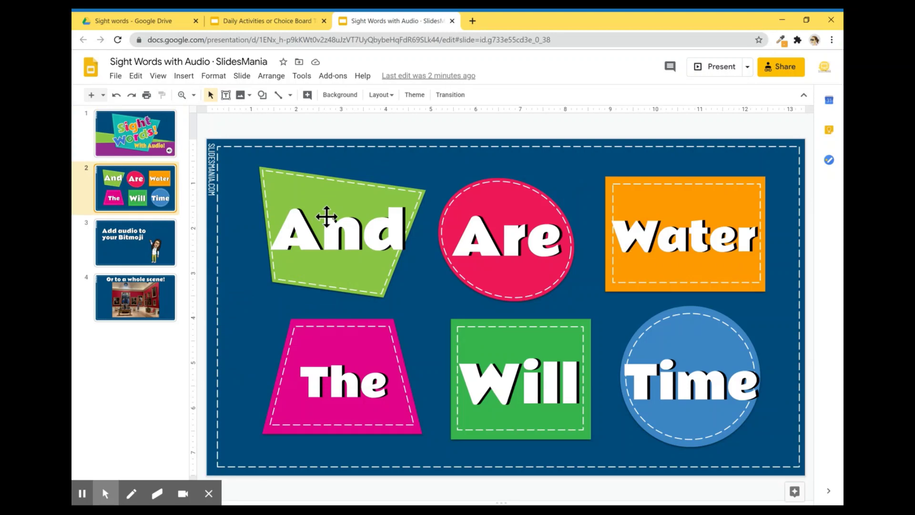
pyautogui.click(240, 20)
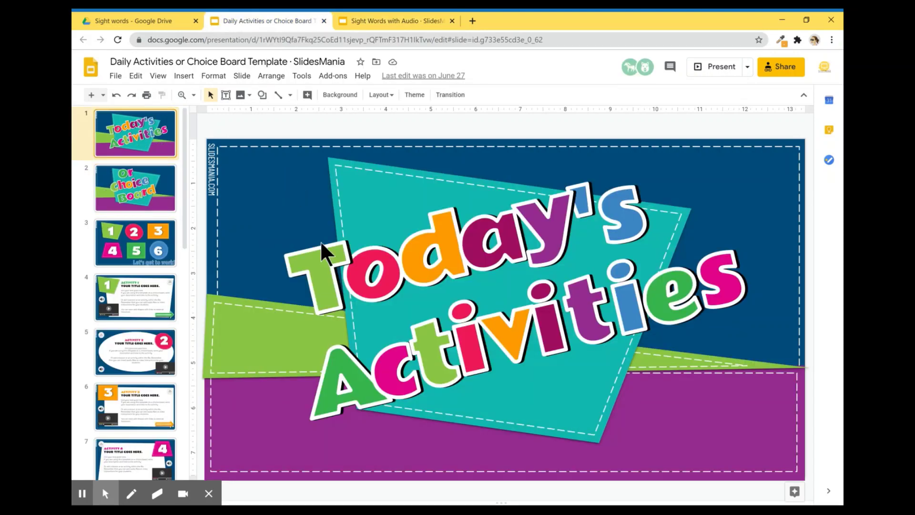
pyautogui.click(136, 258)
pyautogui.click(396, 20)
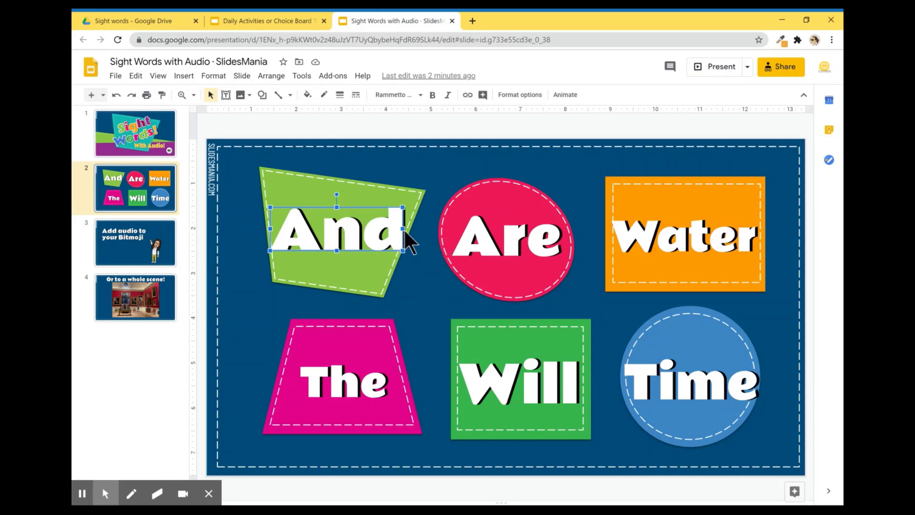
# Confirm the 'And' WordArt text without changing it, then deselect it.
pyautogui.doubleClick(363, 233)
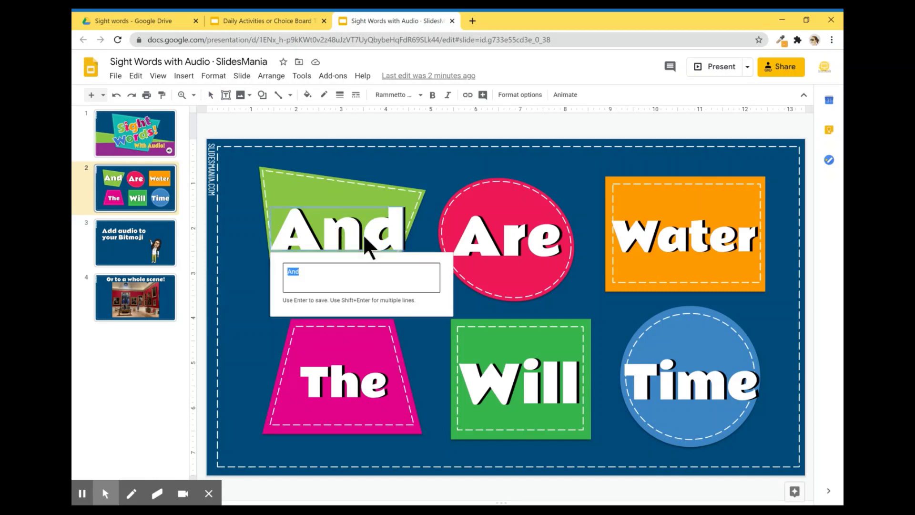
pyautogui.press('Return')
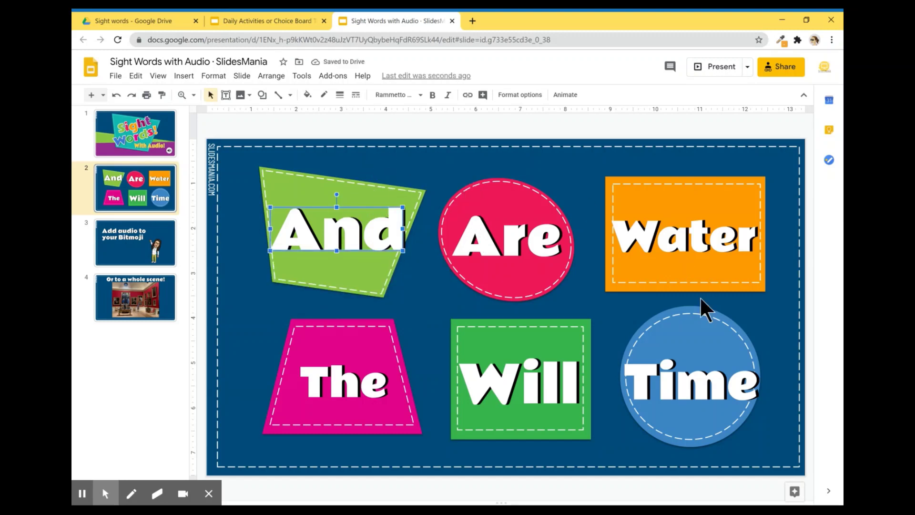
pyautogui.click(451, 148)
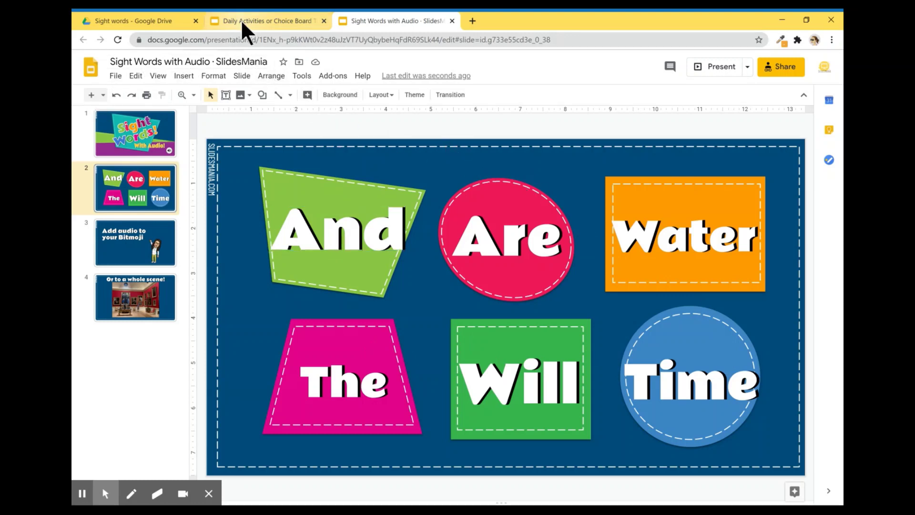
# Create a new Google Slides presentation in the Sight words Drive folder.
pyautogui.click(164, 19)
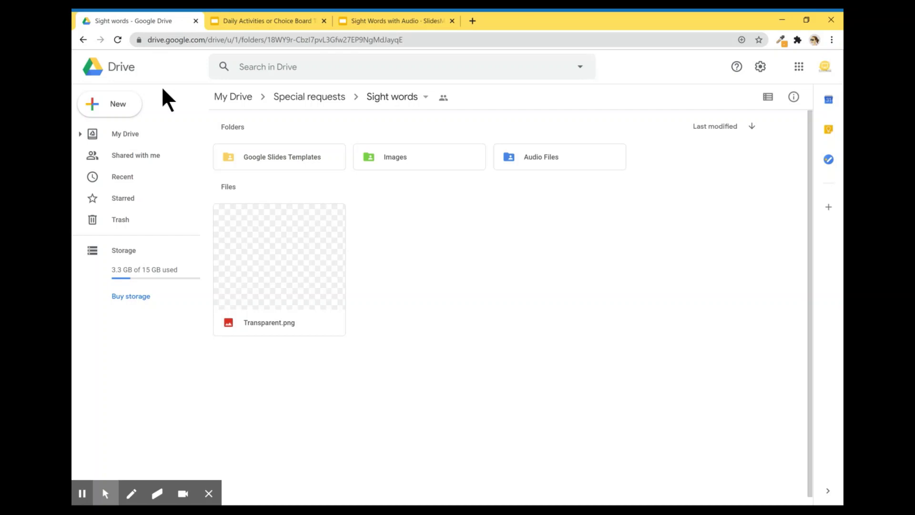
pyautogui.click(118, 106)
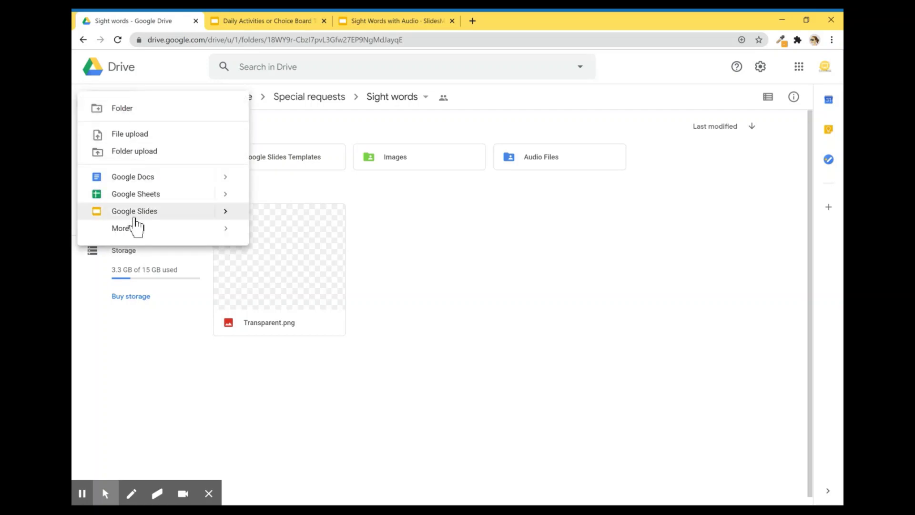
pyautogui.click(135, 218)
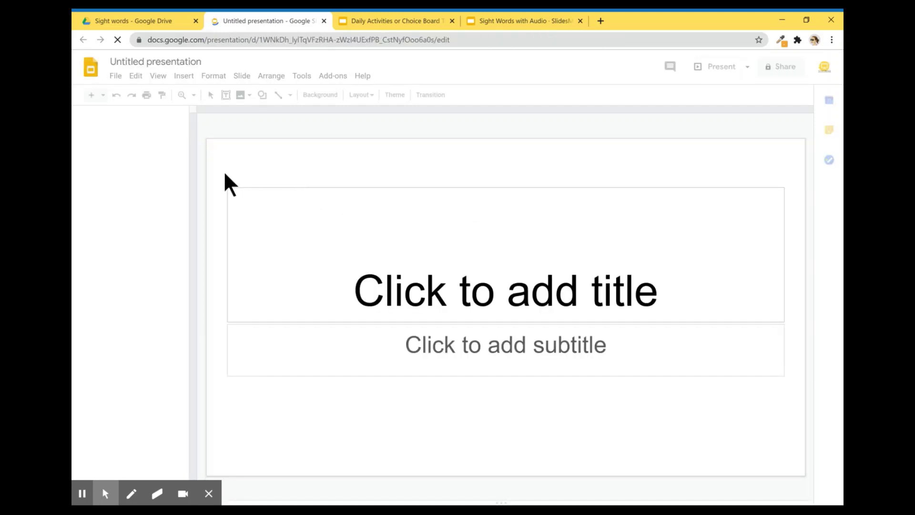
# Delete the title and subtitle placeholders and set a custom 1 x 1 inch page size.
pyautogui.moveTo(224, 166); pyautogui.dragTo(618, 357)
pyautogui.press('Delete')
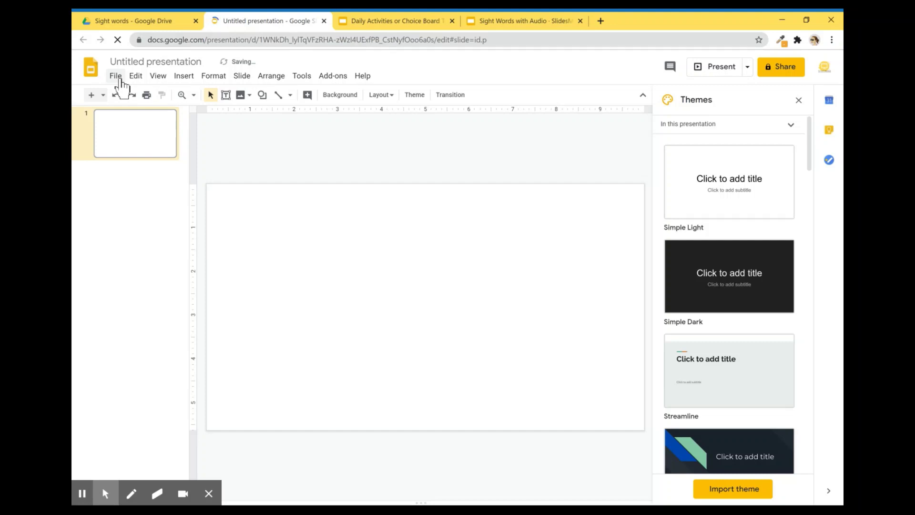
pyautogui.click(116, 77)
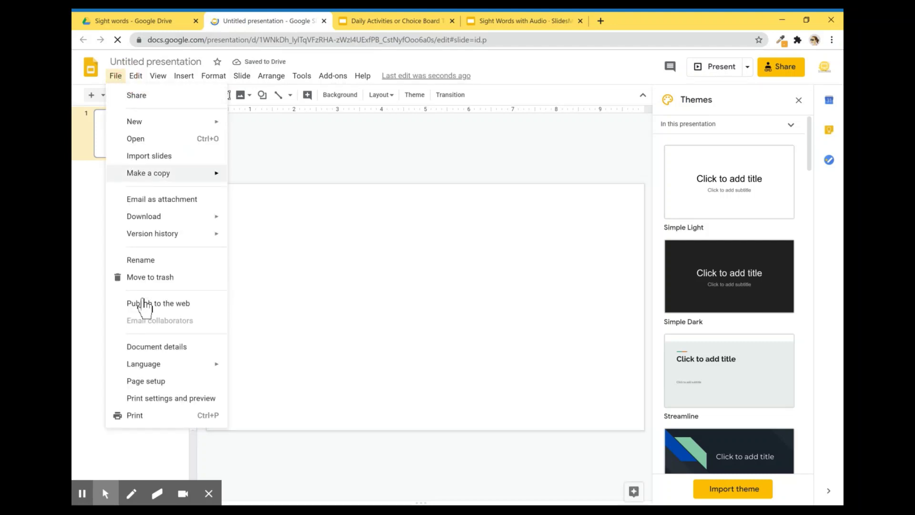
pyautogui.click(145, 381)
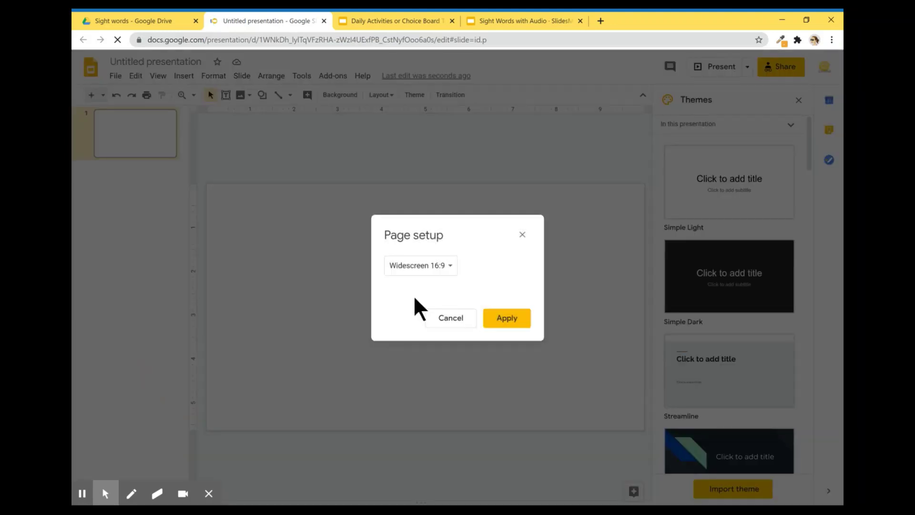
pyautogui.click(432, 276)
pyautogui.click(422, 301)
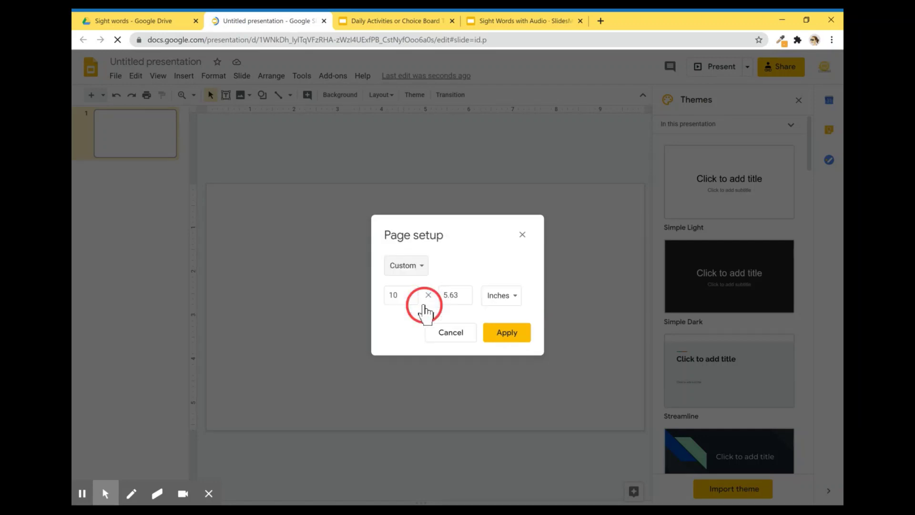
pyautogui.moveTo(399, 299); pyautogui.dragTo(383, 300)
pyautogui.write('1')
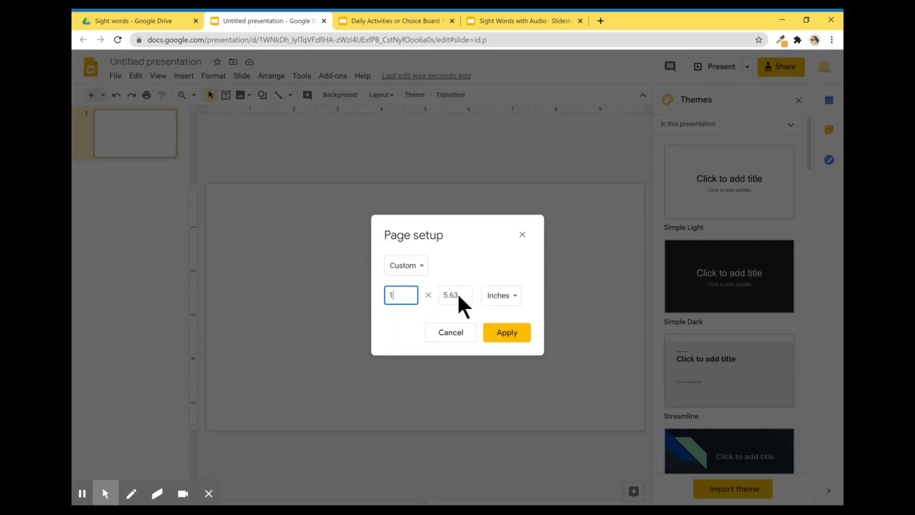
pyautogui.press('Tab')
pyautogui.click(507, 337)
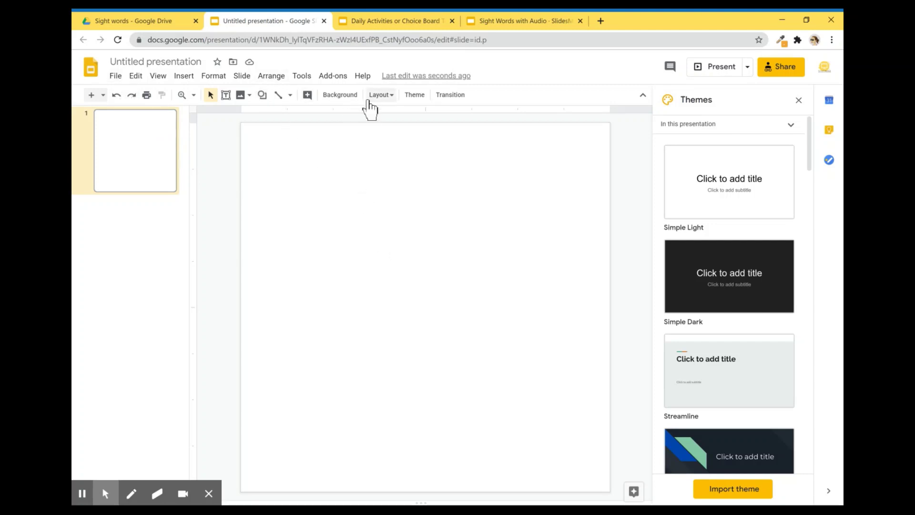
# Set the slide background colour to Transparent.
pyautogui.click(340, 95)
pyautogui.click(527, 250)
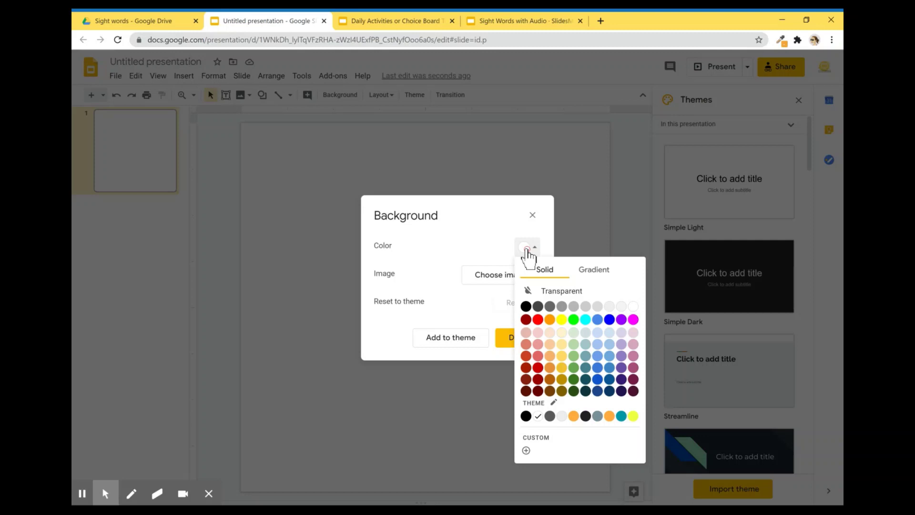
pyautogui.click(549, 291)
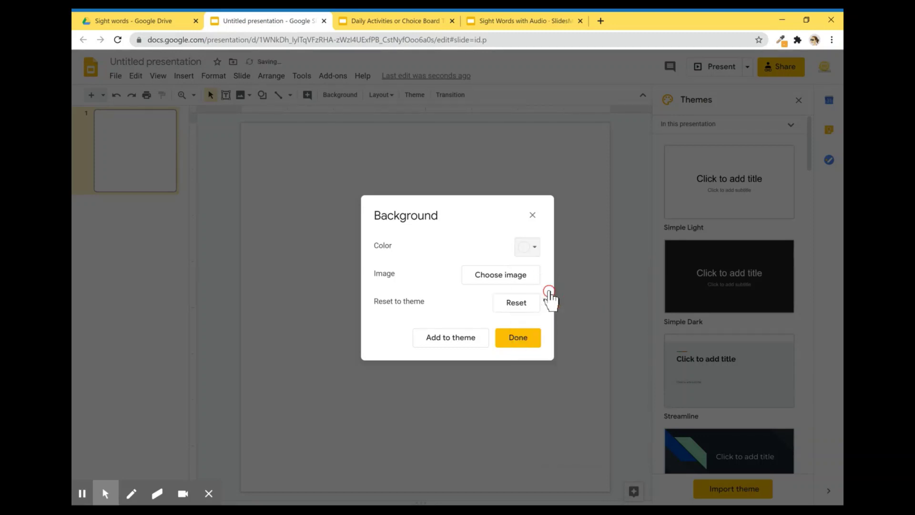
pyautogui.click(519, 338)
# Download the slide as a PNG image.
pyautogui.click(115, 76)
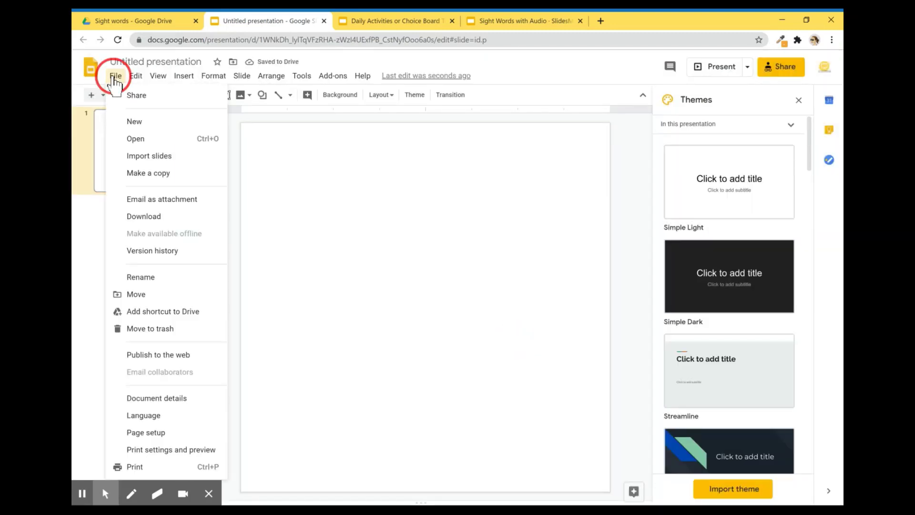
pyautogui.click(155, 217)
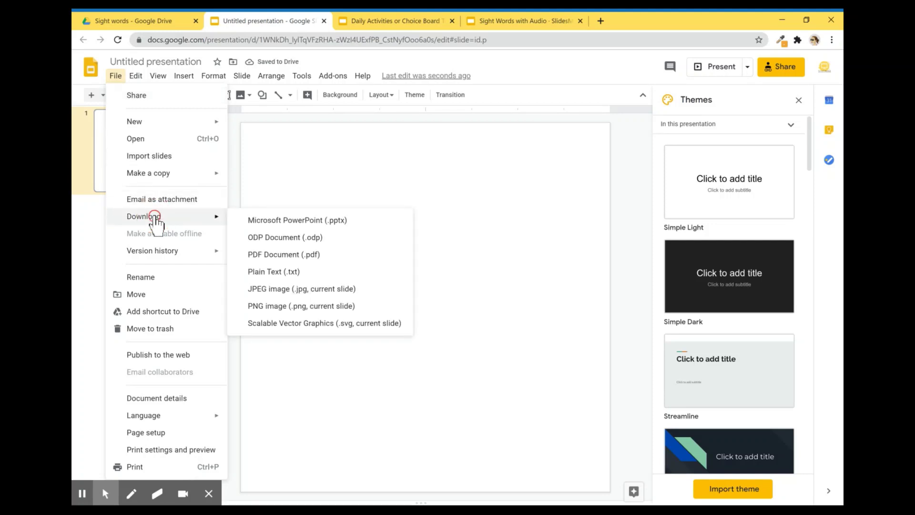
pyautogui.click(277, 307)
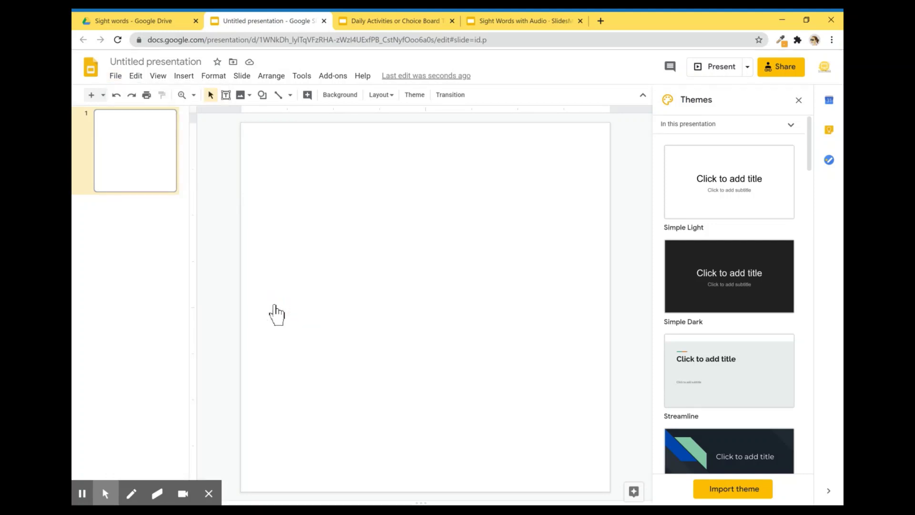
# Check that Transparent.png is in the Sight words Drive folder.
pyautogui.click(155, 17)
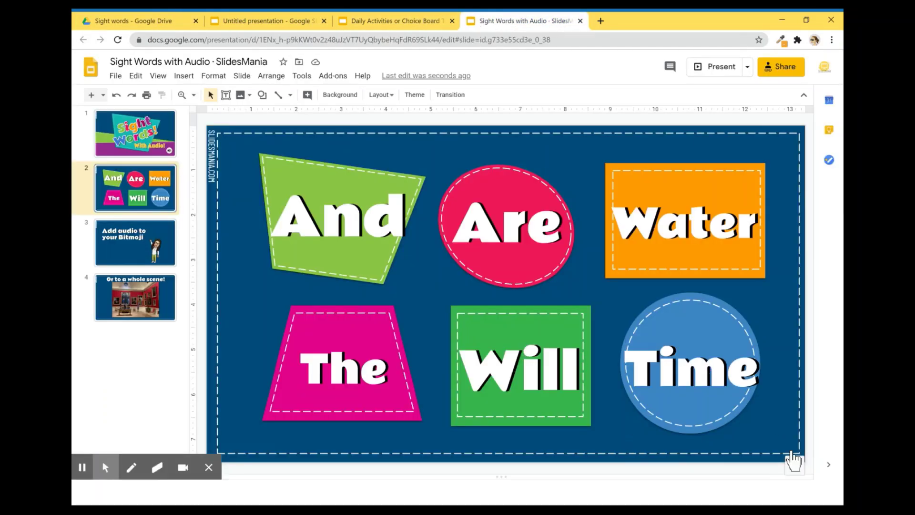
# Insert the And.mp3 audio clip from Drive onto the slide.
pyautogui.click(186, 78)
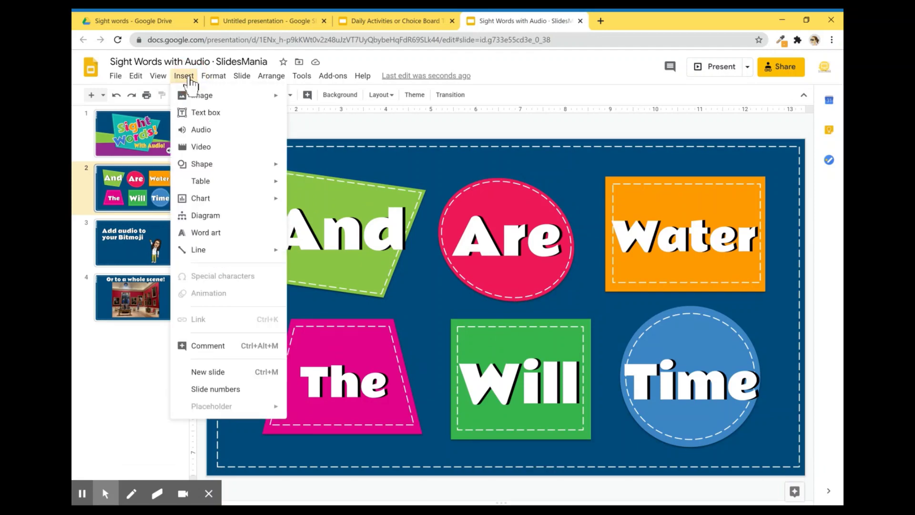
pyautogui.click(203, 130)
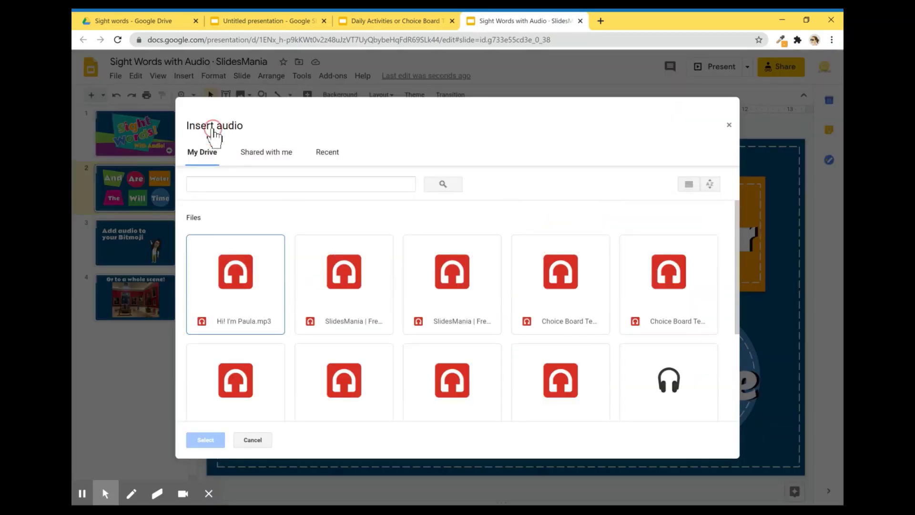
pyautogui.scroll(-3, 477, 333)
pyautogui.doubleClick(659, 268)
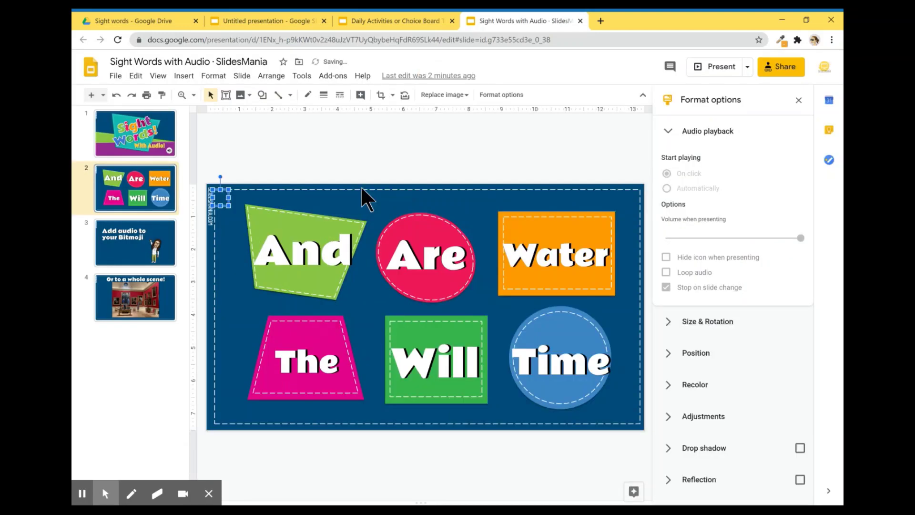
# Replace the audio icon with the Transparent image and resize it over the And shape.
pyautogui.rightClick(224, 188)
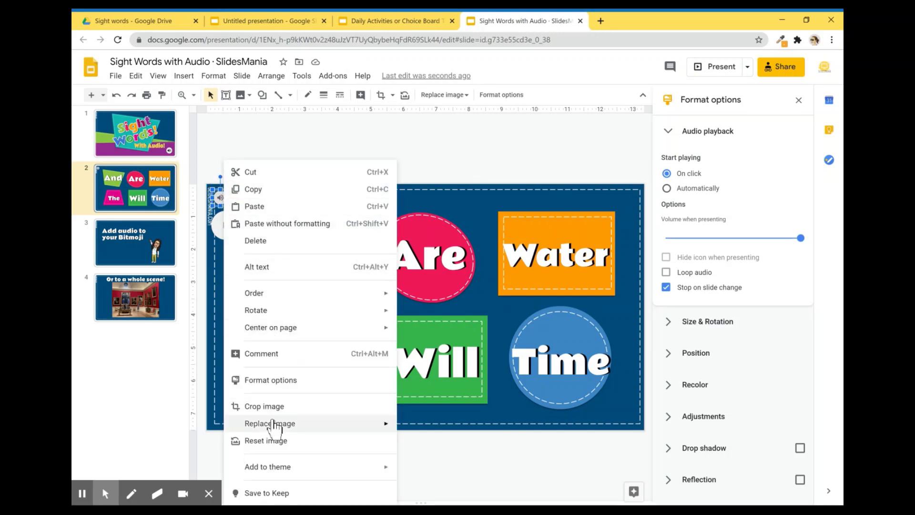
pyautogui.moveTo(274, 422)
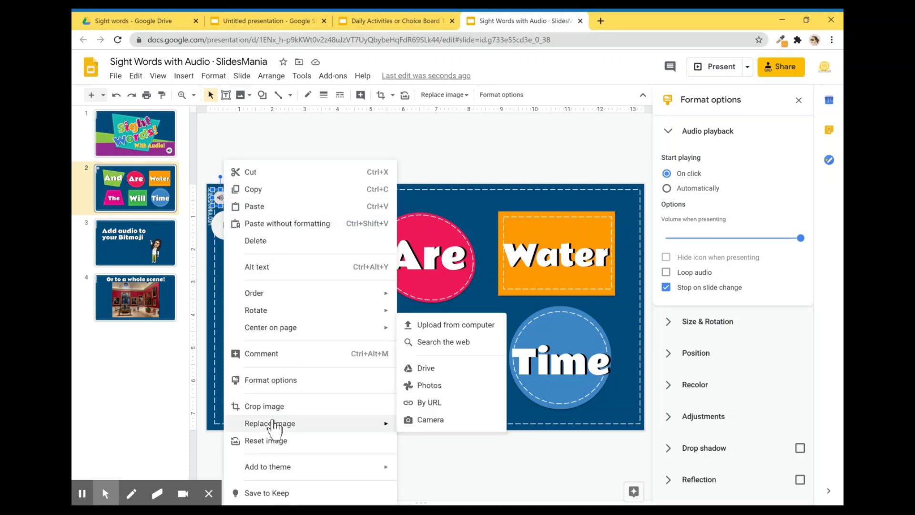
pyautogui.click(443, 370)
pyautogui.click(688, 224)
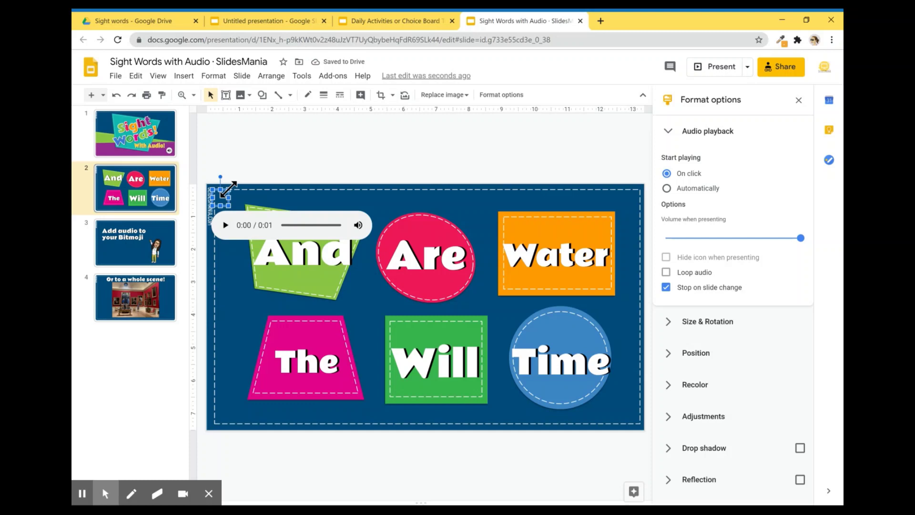
pyautogui.moveTo(232, 190); pyautogui.dragTo(313, 226)
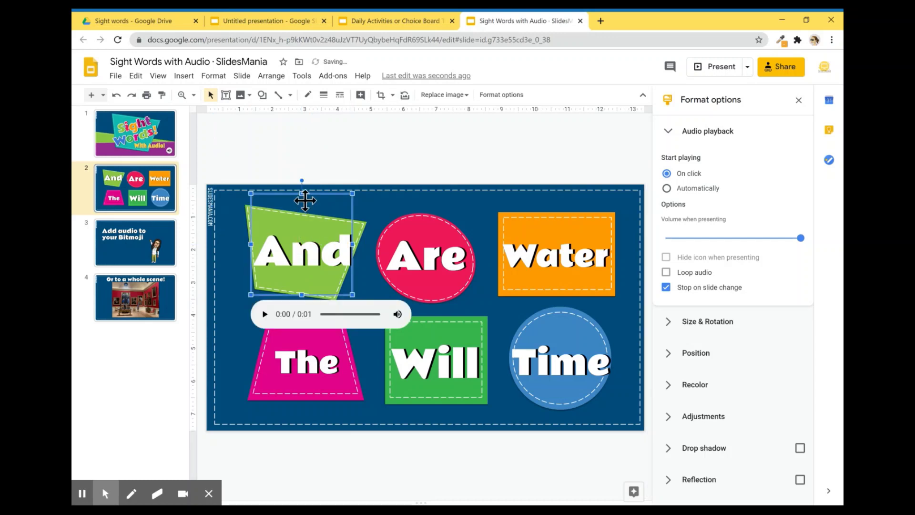
pyautogui.moveTo(302, 193); pyautogui.dragTo(304, 237)
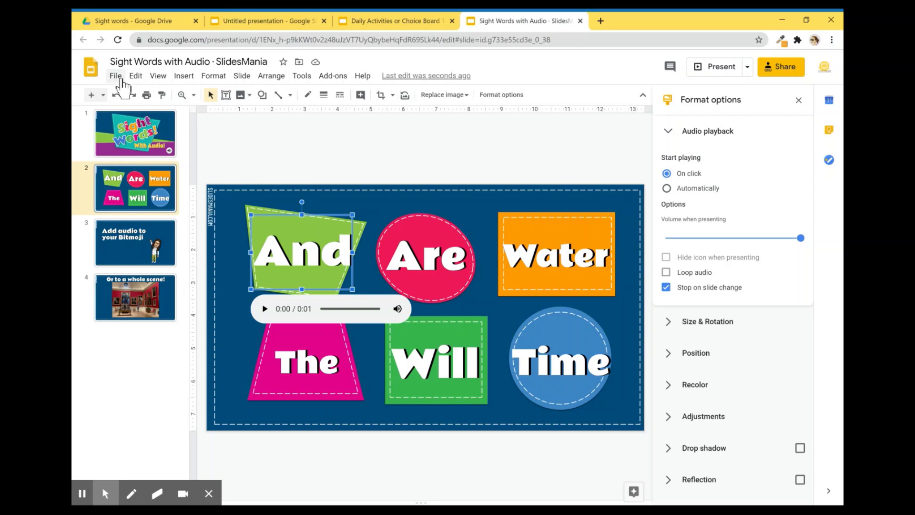
# Insert the Are.mp3 audio clip from Drive onto the slide.
pyautogui.click(183, 76)
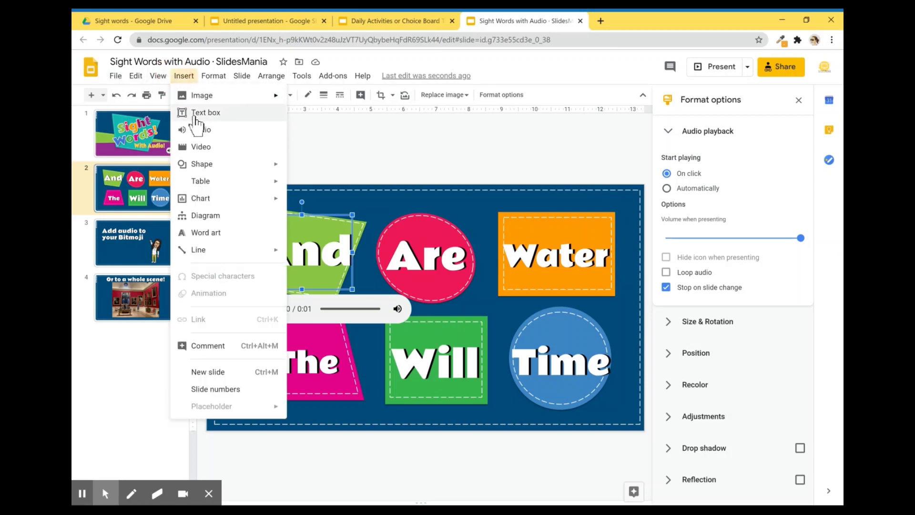
pyautogui.click(209, 129)
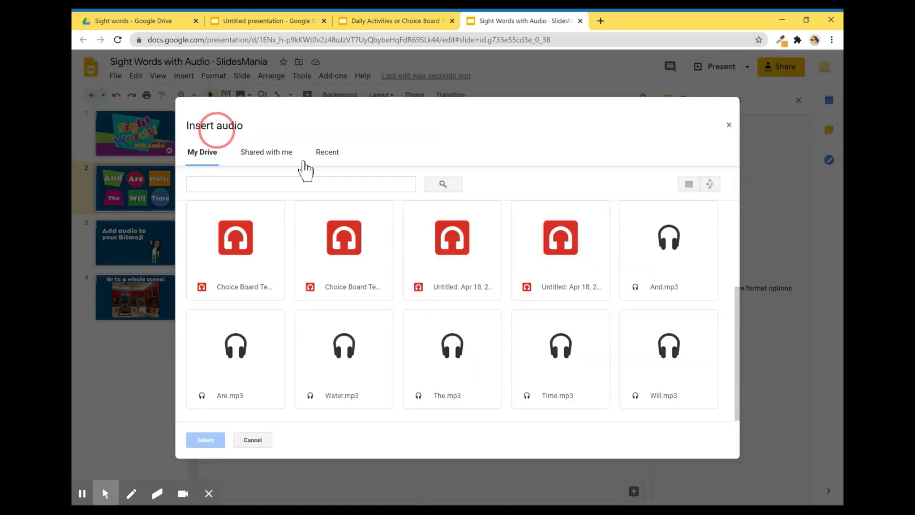
pyautogui.scroll(-2, 611, 281)
pyautogui.doubleClick(257, 340)
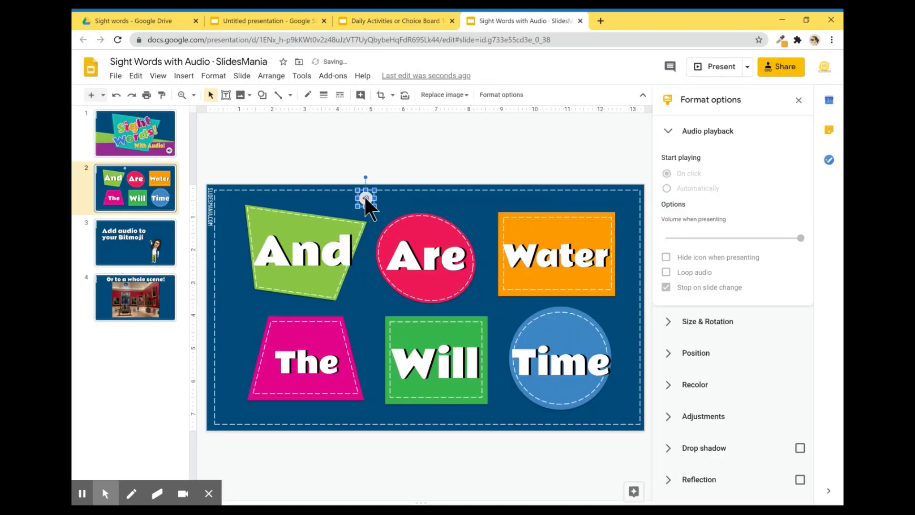
# Swap its icon for the Transparent image and stretch it over the Are circle.
pyautogui.rightClick(365, 196)
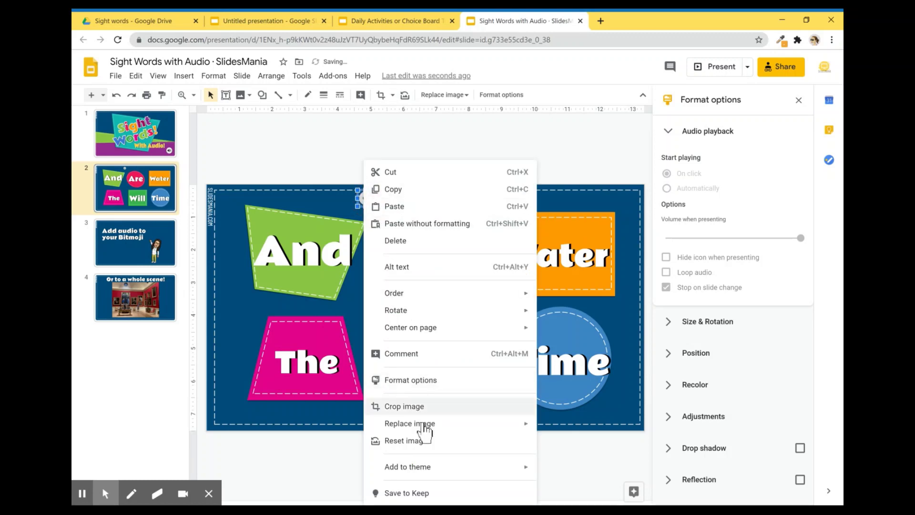
pyautogui.moveTo(426, 431)
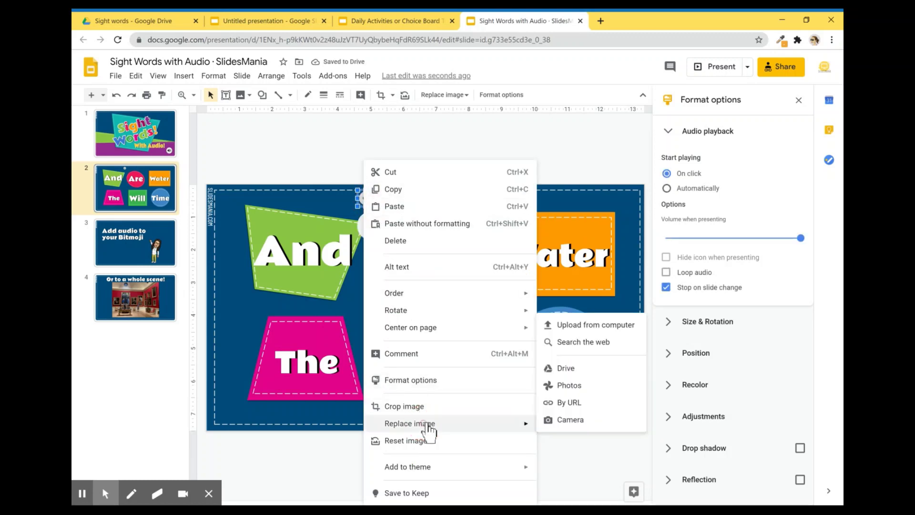
pyautogui.click(583, 375)
pyautogui.doubleClick(691, 248)
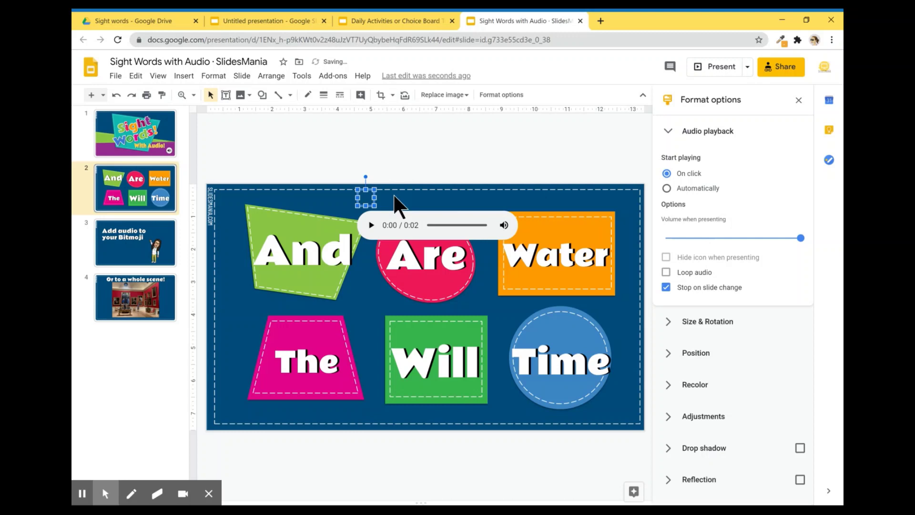
pyautogui.moveTo(374, 198); pyautogui.dragTo(427, 230)
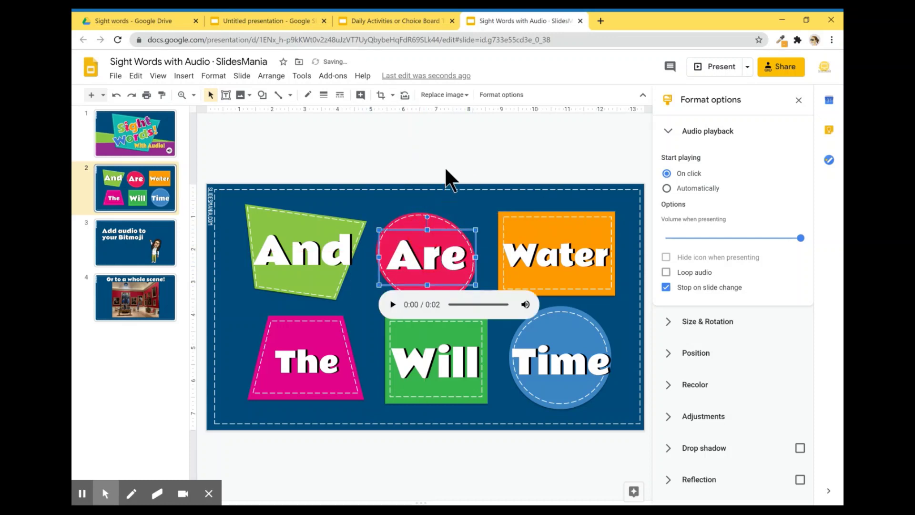
# Insert the Water.mp3 audio clip from Drive onto the slide.
pyautogui.click(423, 160)
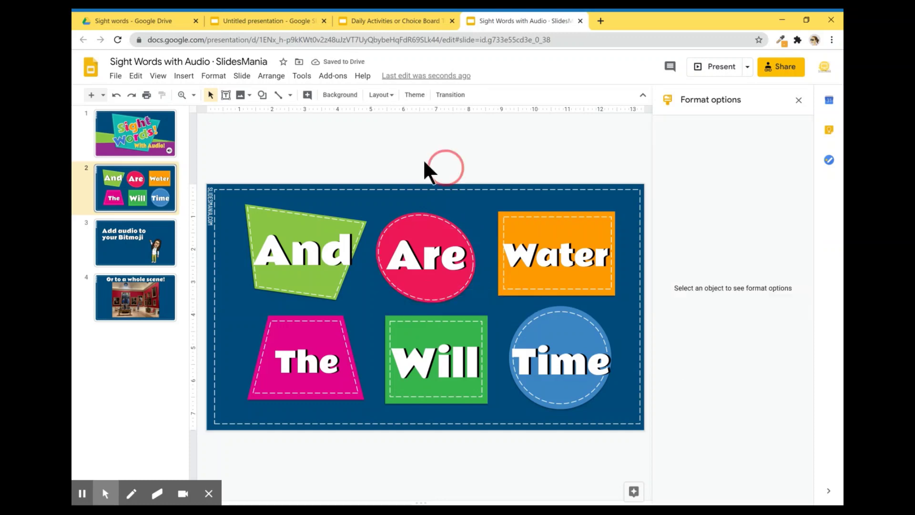
pyautogui.click(186, 77)
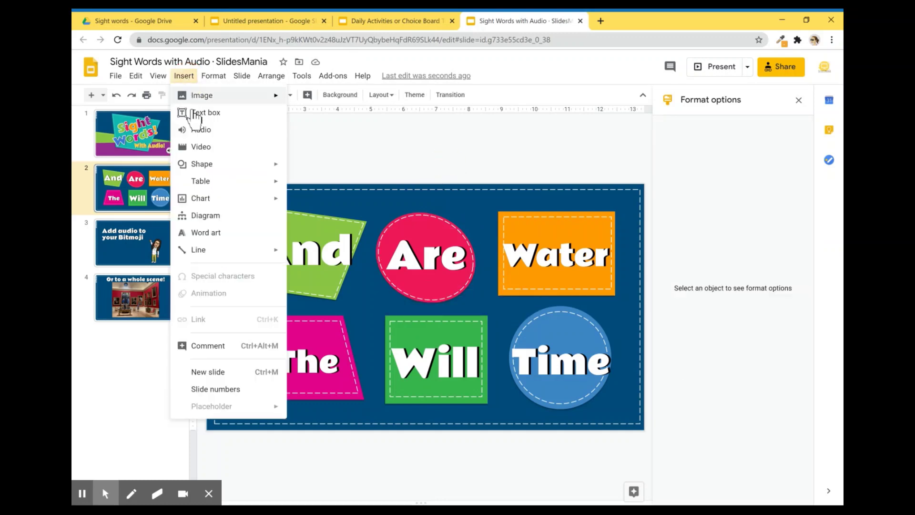
pyautogui.click(217, 128)
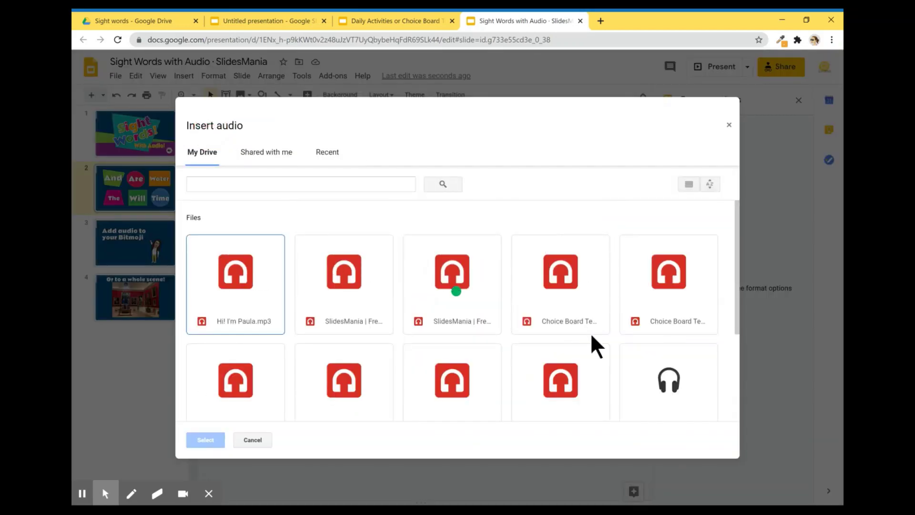
pyautogui.scroll(-3, 591, 332)
pyautogui.click(335, 362)
pyautogui.click(333, 357)
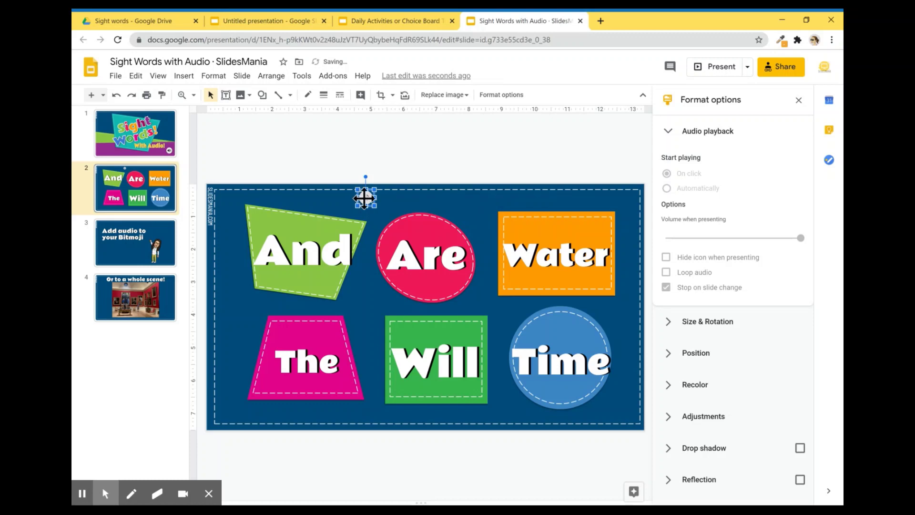
# Swap its icon for the Transparent image, move it onto the Water box, and stretch it to fit.
pyautogui.rightClick(366, 197)
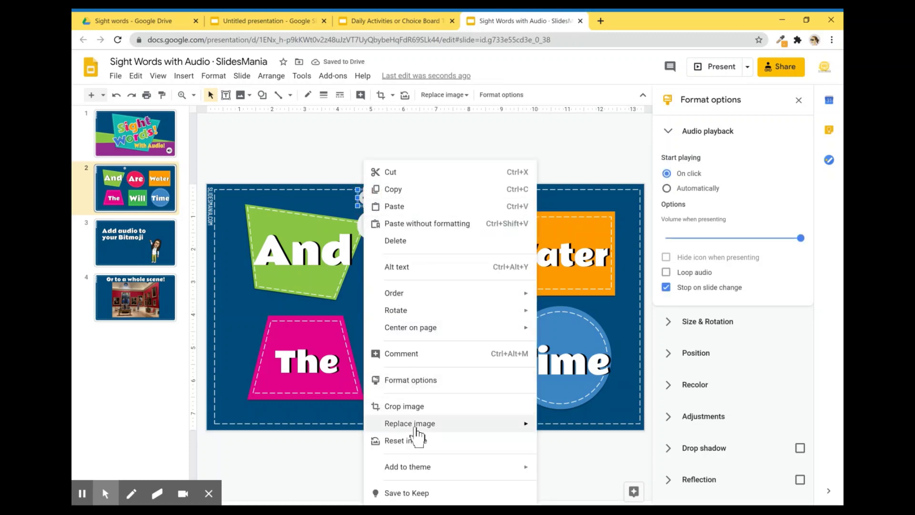
pyautogui.moveTo(432, 426)
pyautogui.click(607, 369)
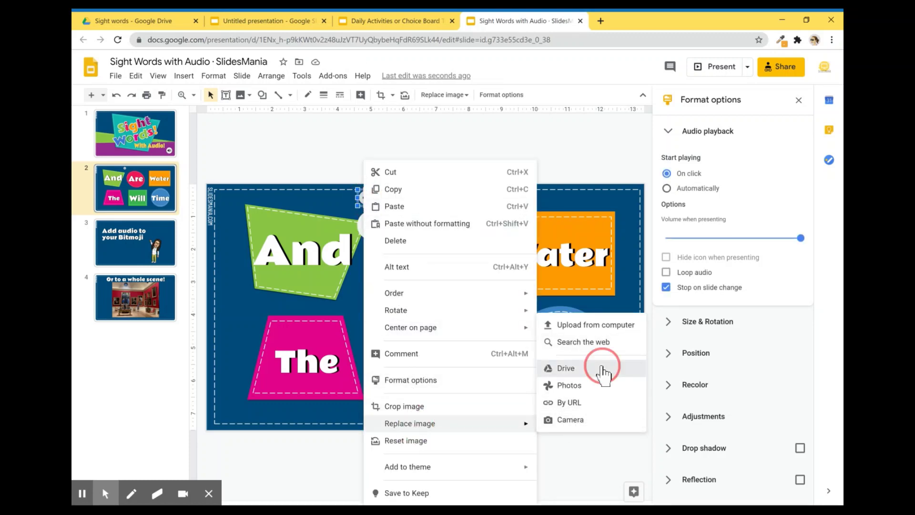
pyautogui.doubleClick(708, 251)
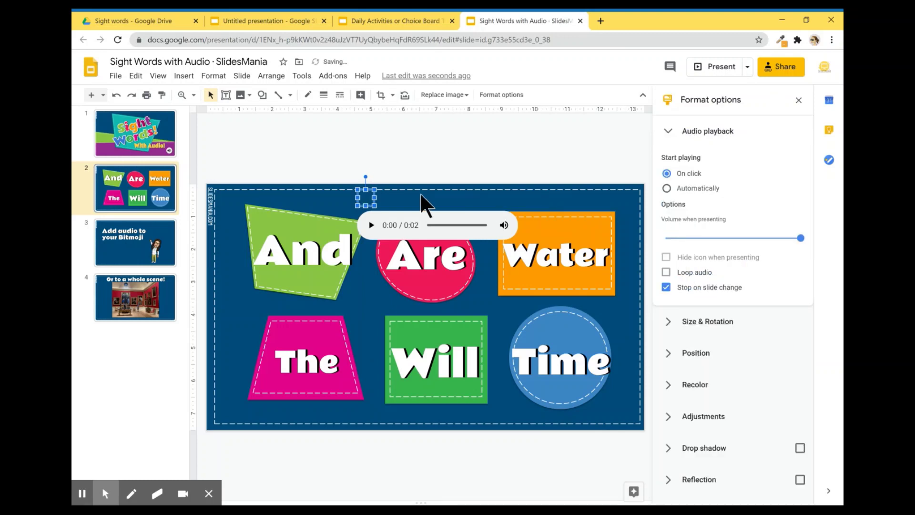
pyautogui.moveTo(374, 196); pyautogui.dragTo(612, 243)
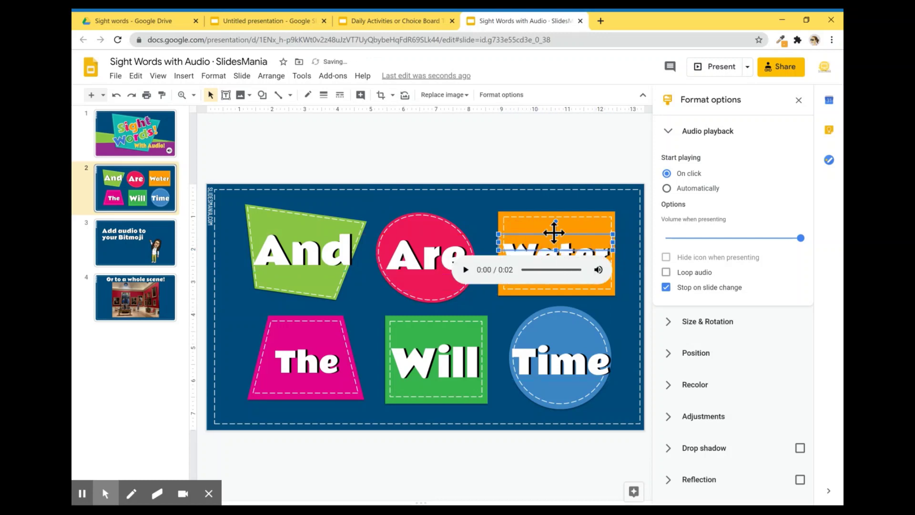
pyautogui.moveTo(556, 221)
pyautogui.mouseDown()
pyautogui.moveTo(554, 204)
pyautogui.moveTo(542, 264)
pyautogui.moveTo(556, 213)
pyautogui.mouseUp()
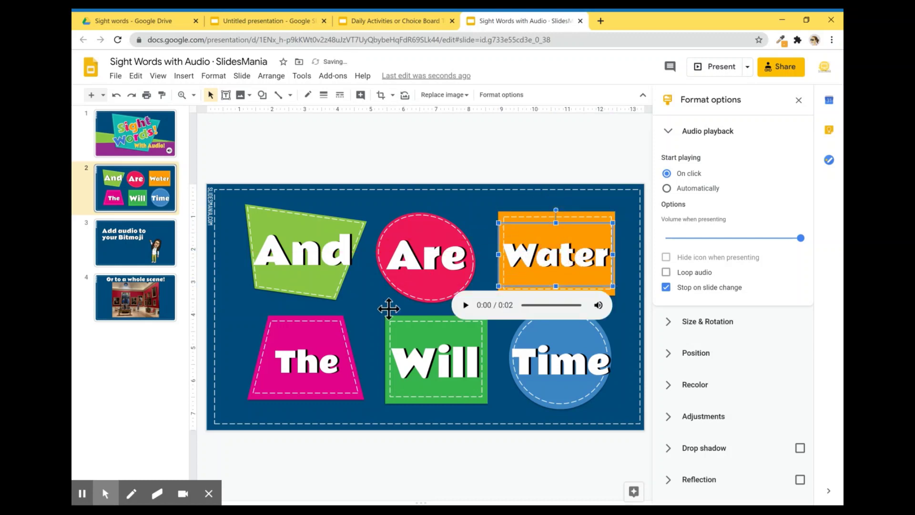
# Verify the hidden audio over The, Will and Time, then open slide 3.
pyautogui.click(320, 349)
pyautogui.click(409, 362)
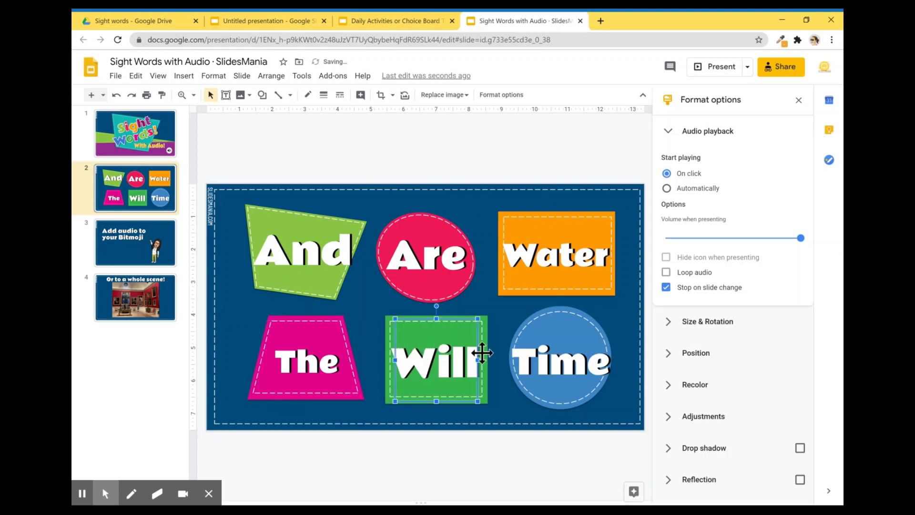
pyautogui.click(534, 356)
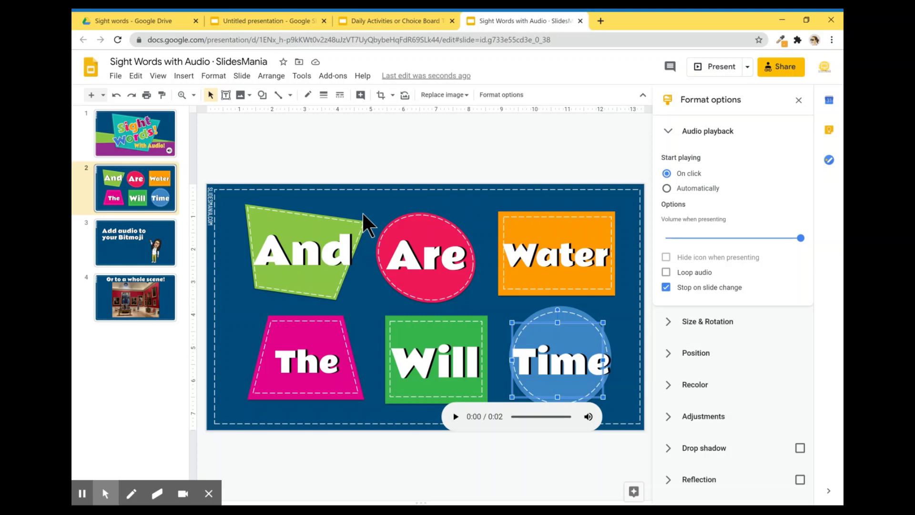
pyautogui.click(153, 251)
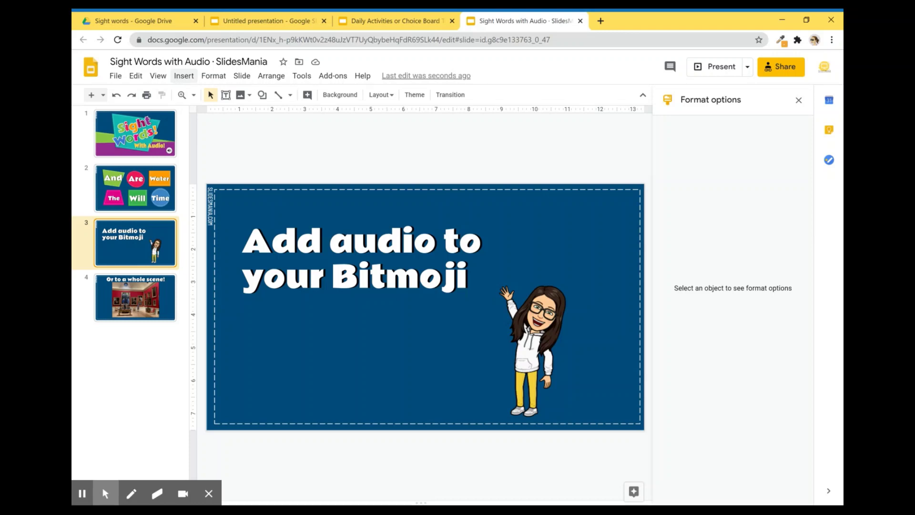
# Insert the greeting mp3 from My Drive onto the Bitmoji slide.
pyautogui.click(177, 82)
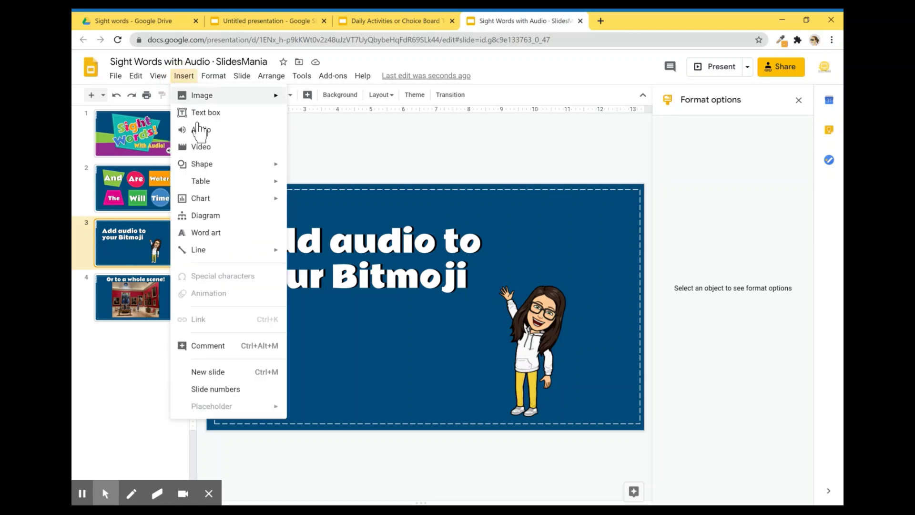
pyautogui.click(202, 132)
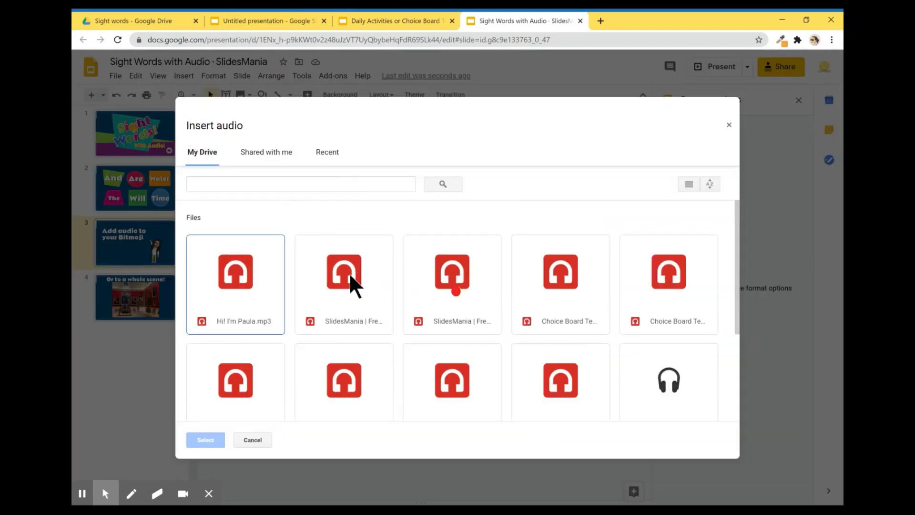
pyautogui.doubleClick(236, 281)
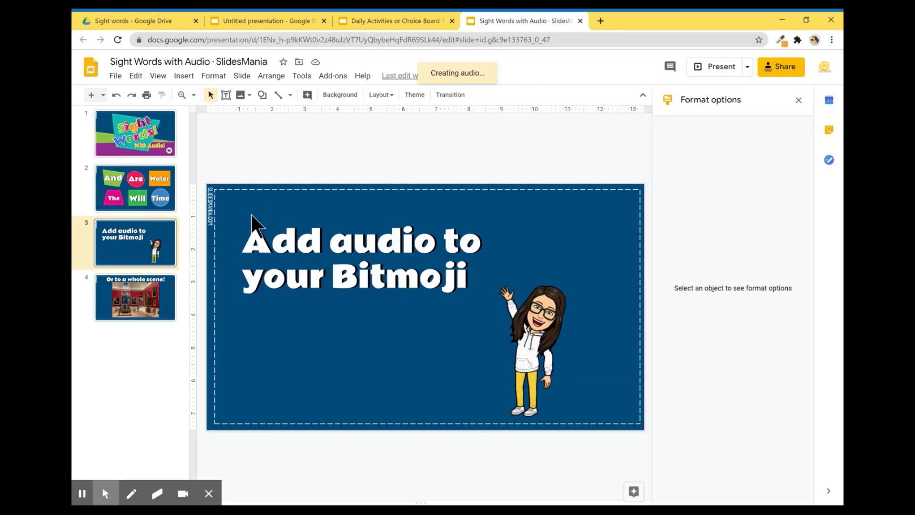
# Replace the new audio's icon with the transparent PNG from Drive.
pyautogui.rightClick(220, 305)
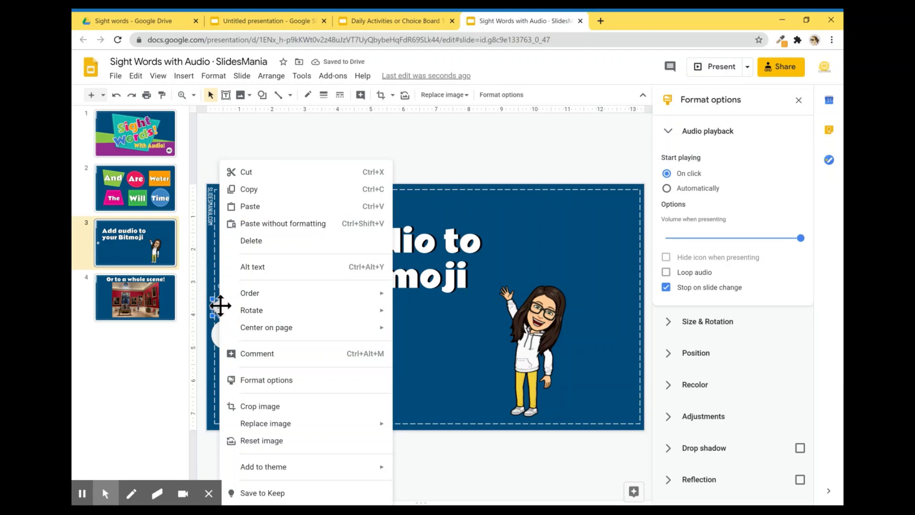
pyautogui.moveTo(300, 425)
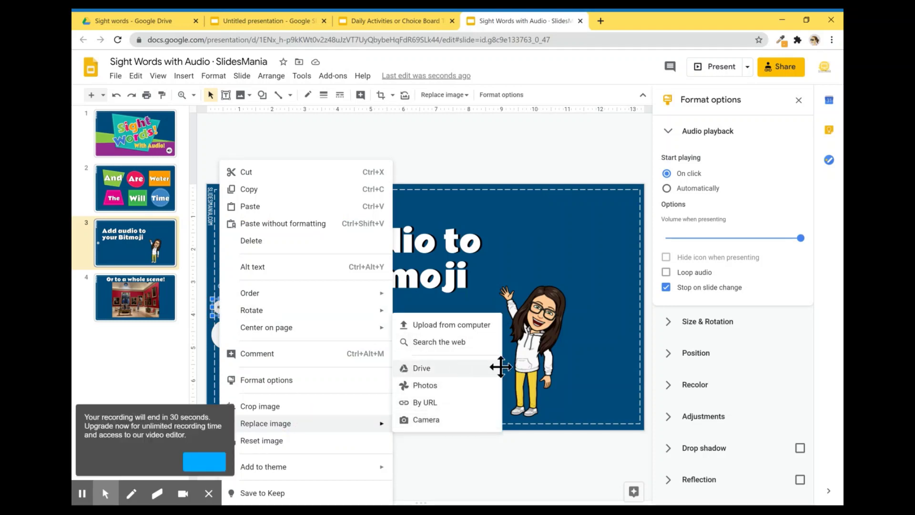
pyautogui.click(454, 368)
pyautogui.click(675, 231)
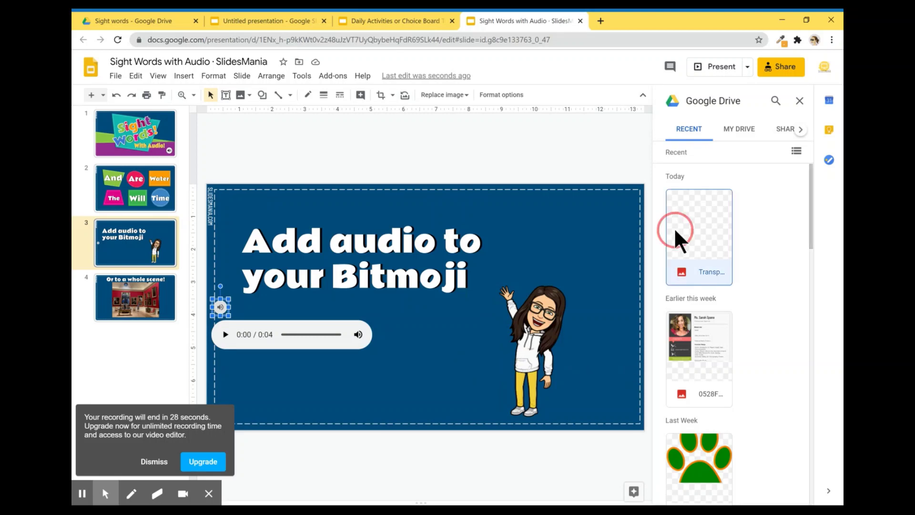
pyautogui.click(675, 231)
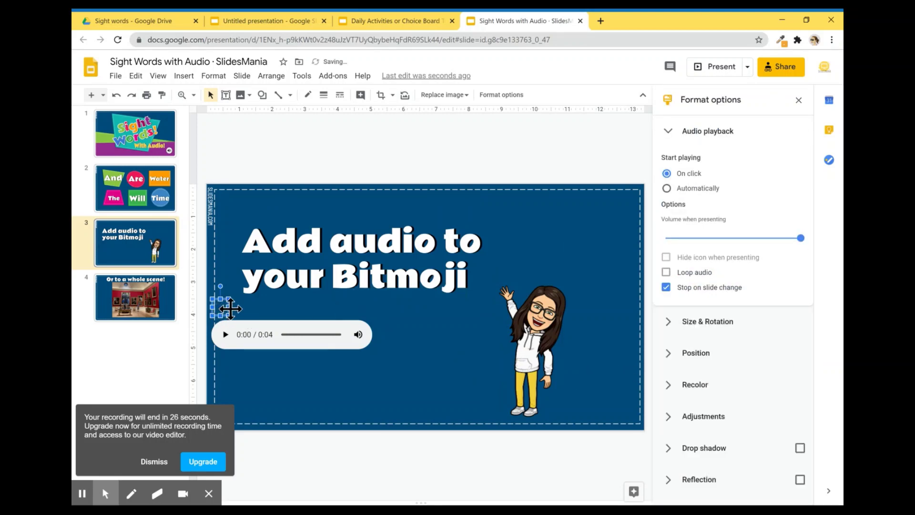
# Move and stretch the transparent audio image to cover the whole Bitmoji, full height.
pyautogui.moveTo(224, 308); pyautogui.dragTo(502, 285)
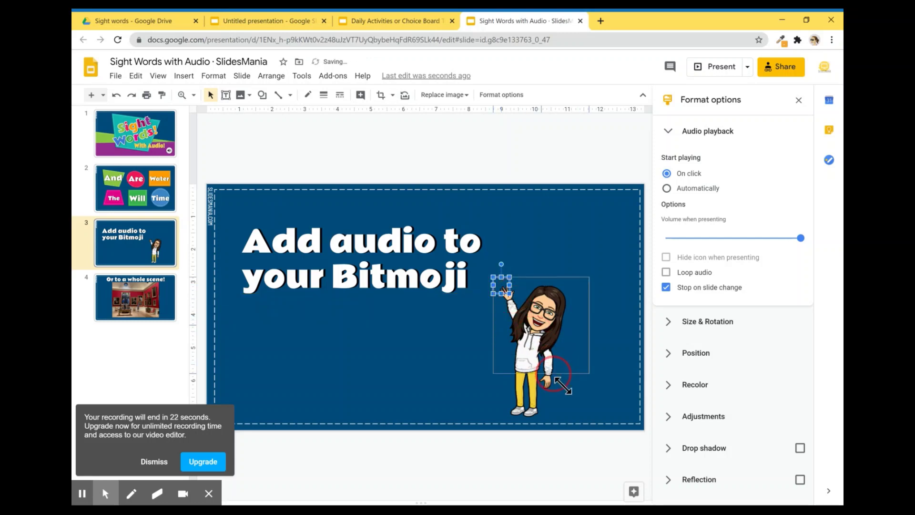
pyautogui.moveTo(563, 384); pyautogui.dragTo(571, 390)
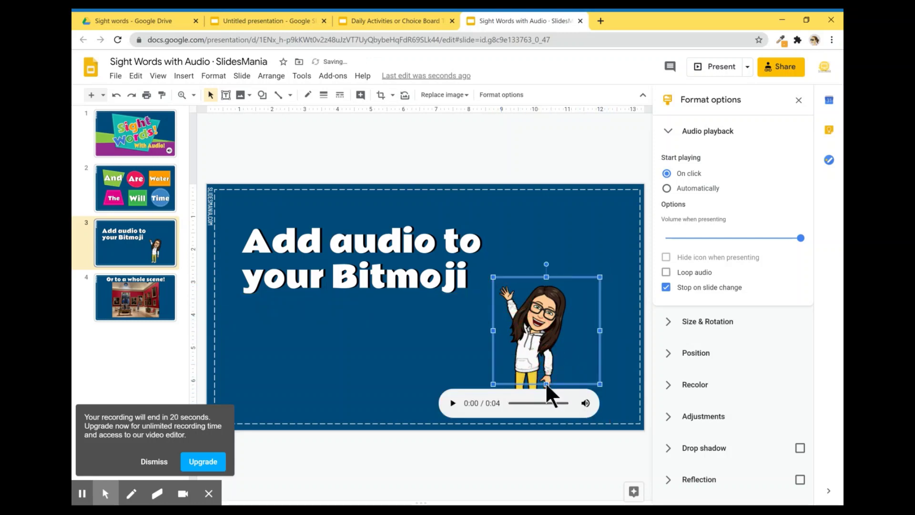
pyautogui.moveTo(547, 276); pyautogui.dragTo(545, 310)
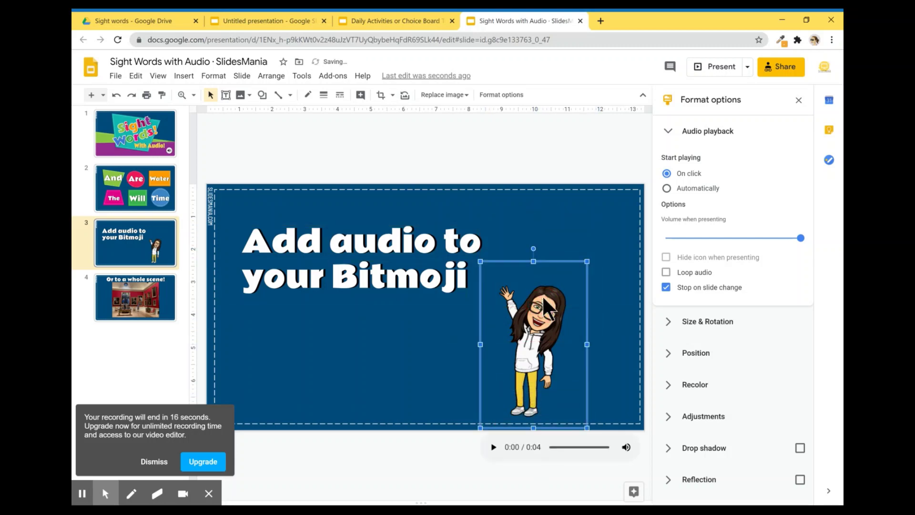
pyautogui.click(575, 246)
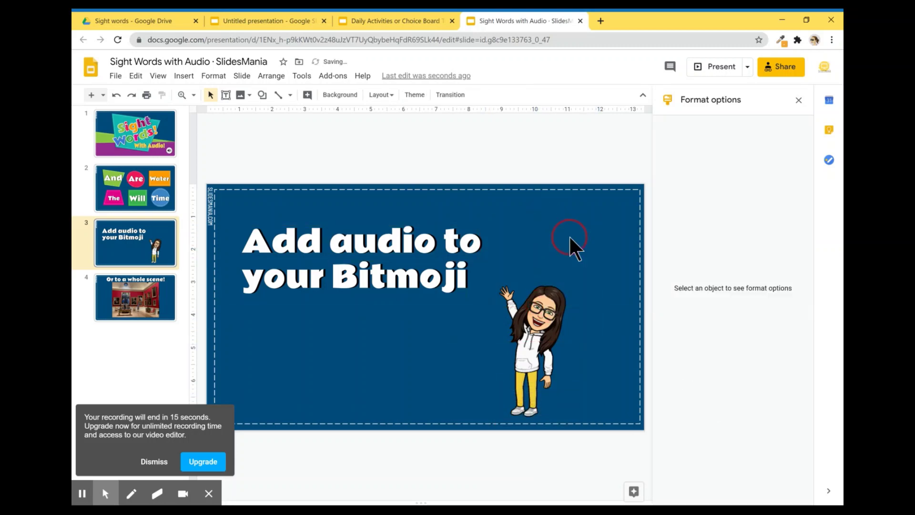
# Check in the slideshow that clicking the Bitmoji plays her 4-second greeting, then return to slide 2.
pyautogui.click(727, 67)
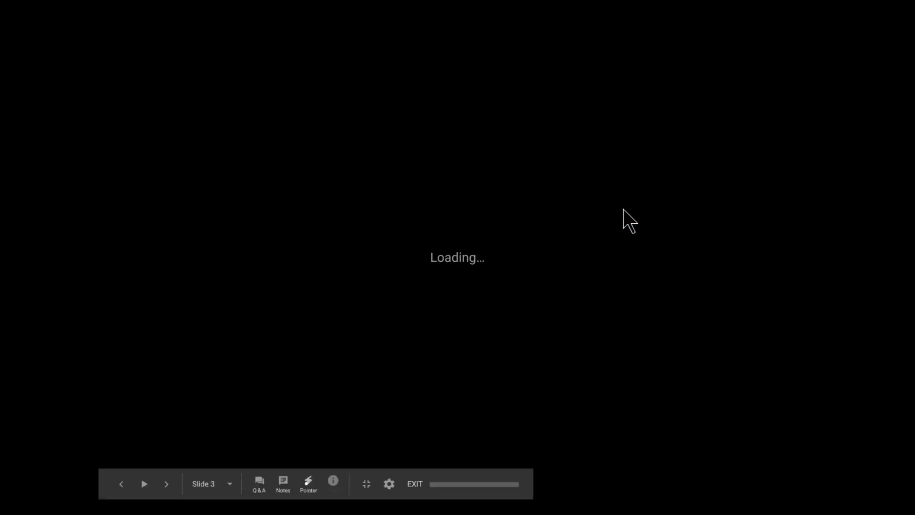
pyautogui.click(623, 243)
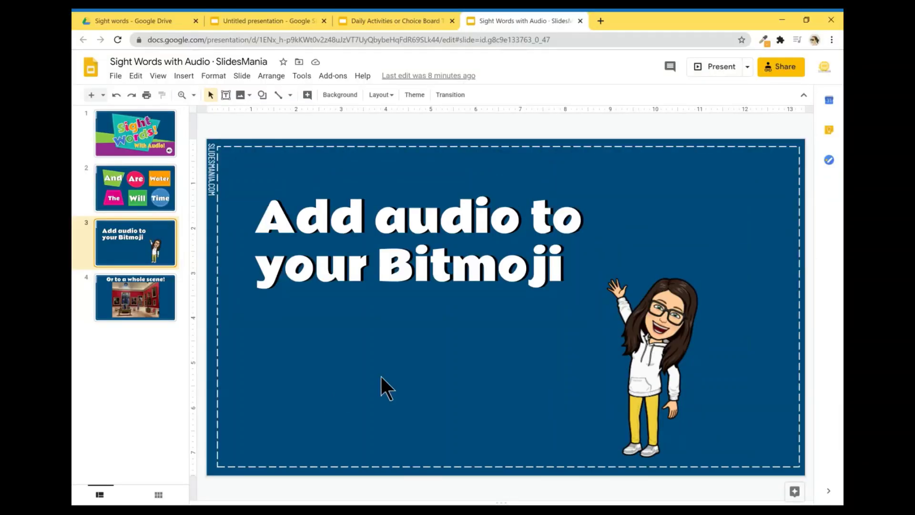
pyautogui.moveTo(682, 337)
pyautogui.click(653, 431)
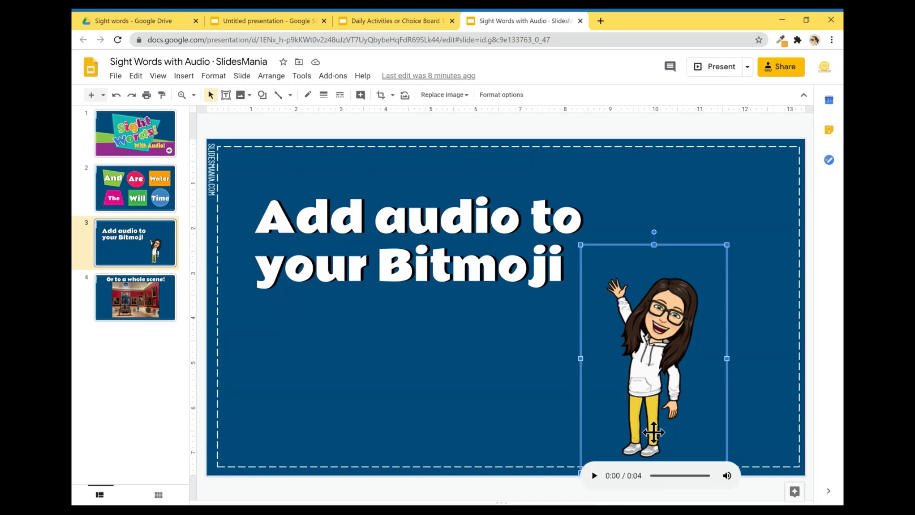
pyautogui.click(129, 200)
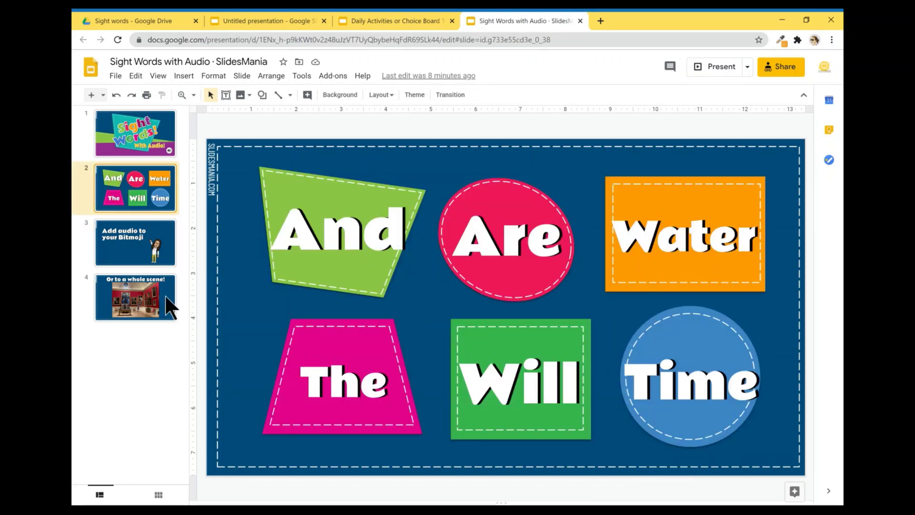
# On the 'Or to a whole scene!' slide, inspect the hidden audio over the left and centre paintings.
pyautogui.click(169, 308)
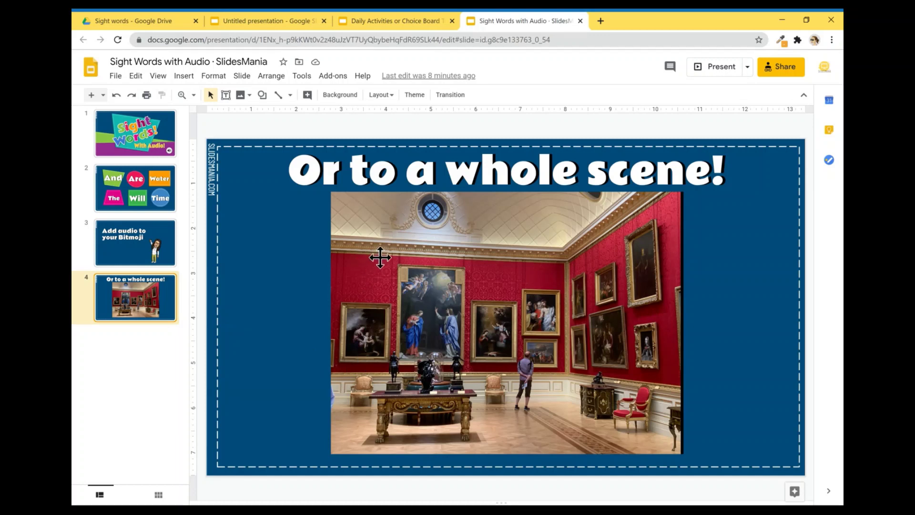
pyautogui.click(370, 321)
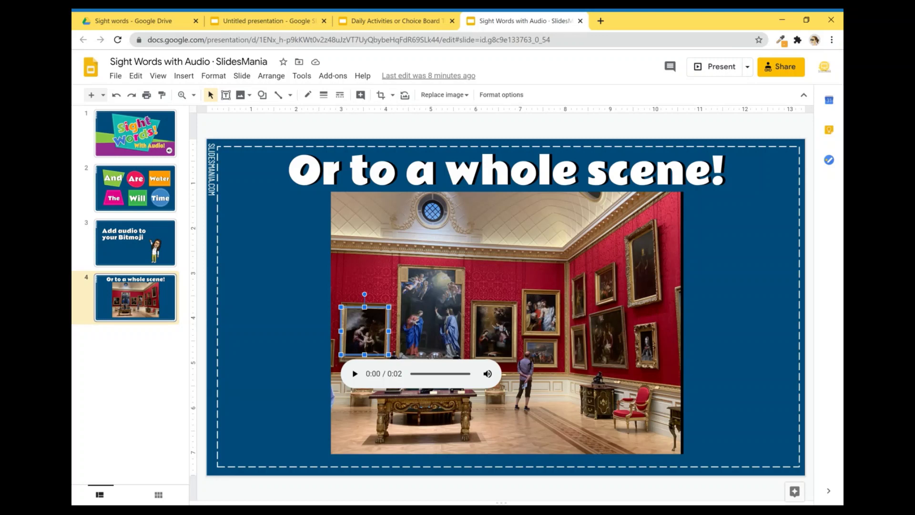
pyautogui.click(366, 354)
pyautogui.click(411, 313)
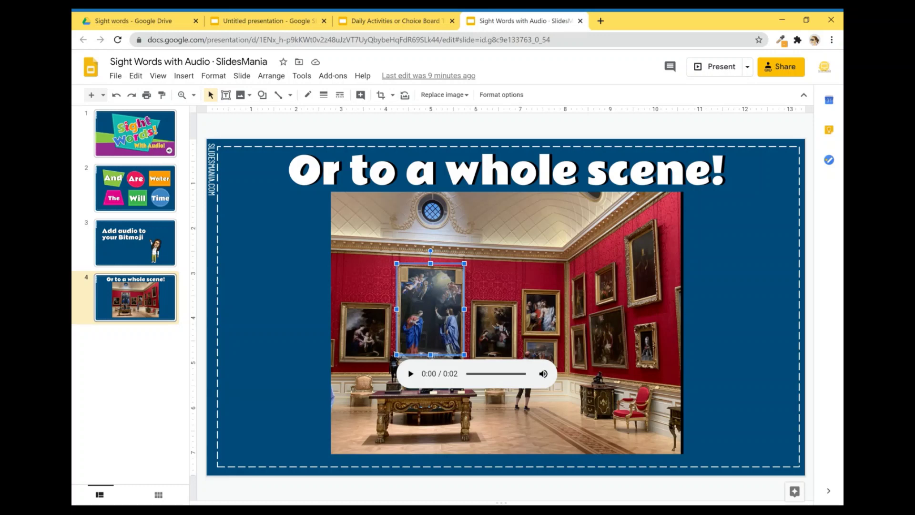
pyautogui.click(150, 144)
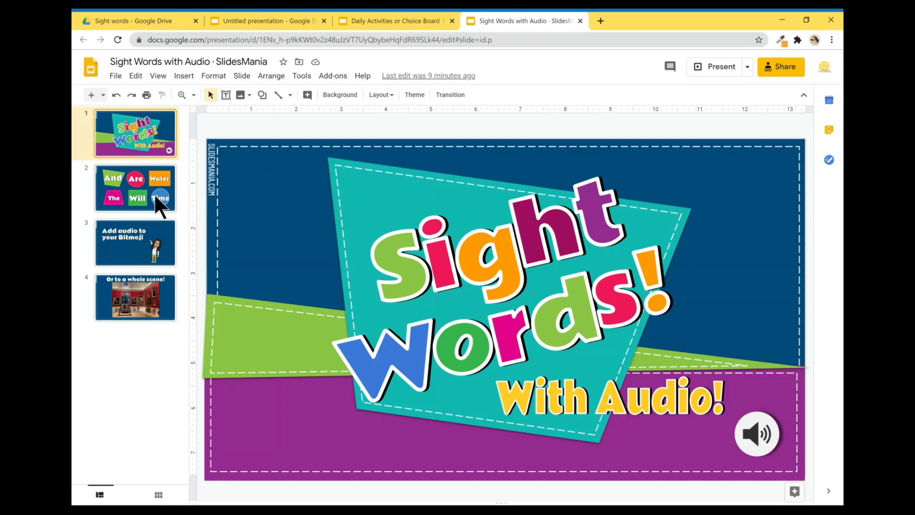